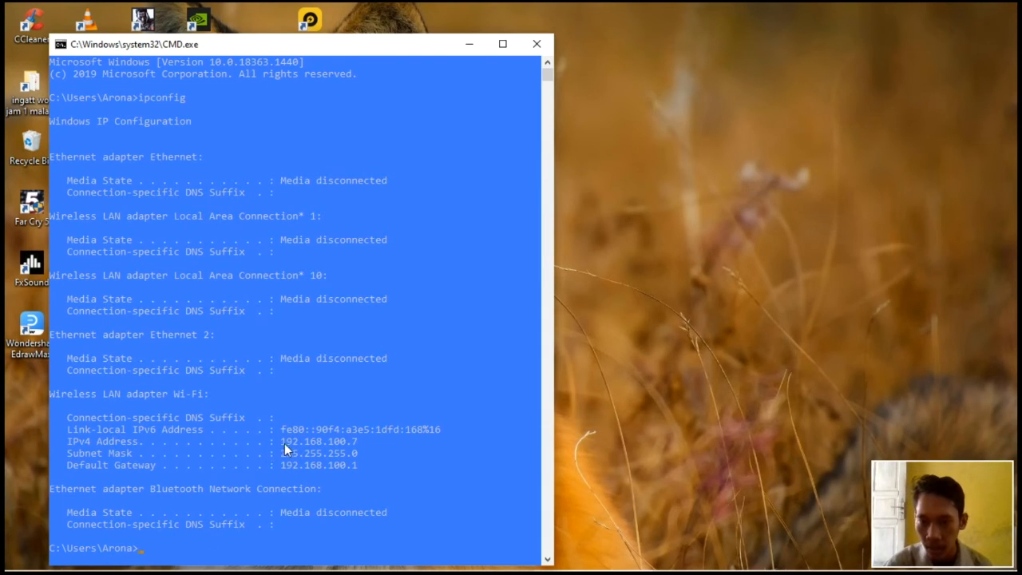
Step: Mark the IPv4 address 192.168.100.7 in Command Prompt and minimize the window
drag(278, 444, 333, 446)
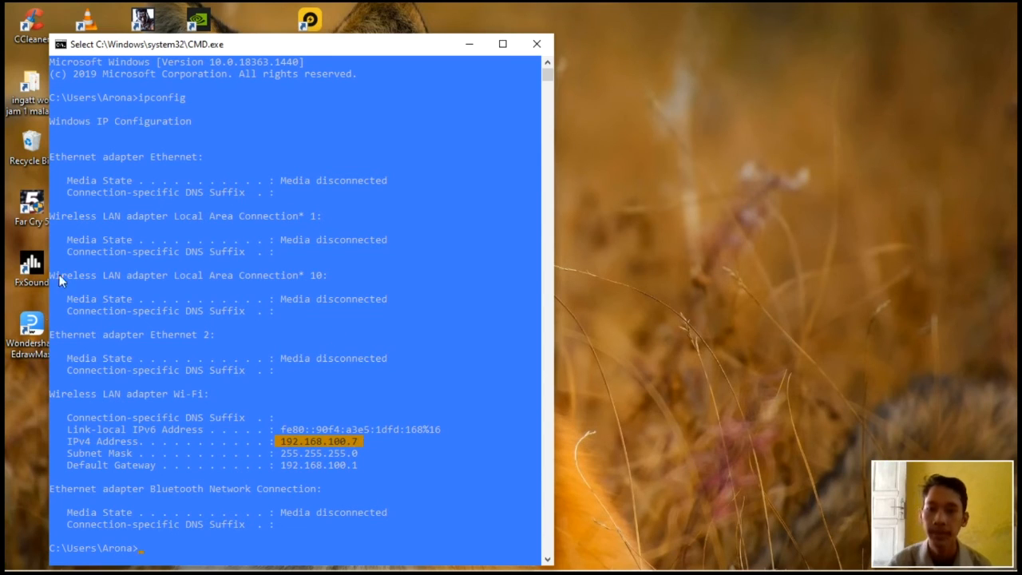
click(589, 275)
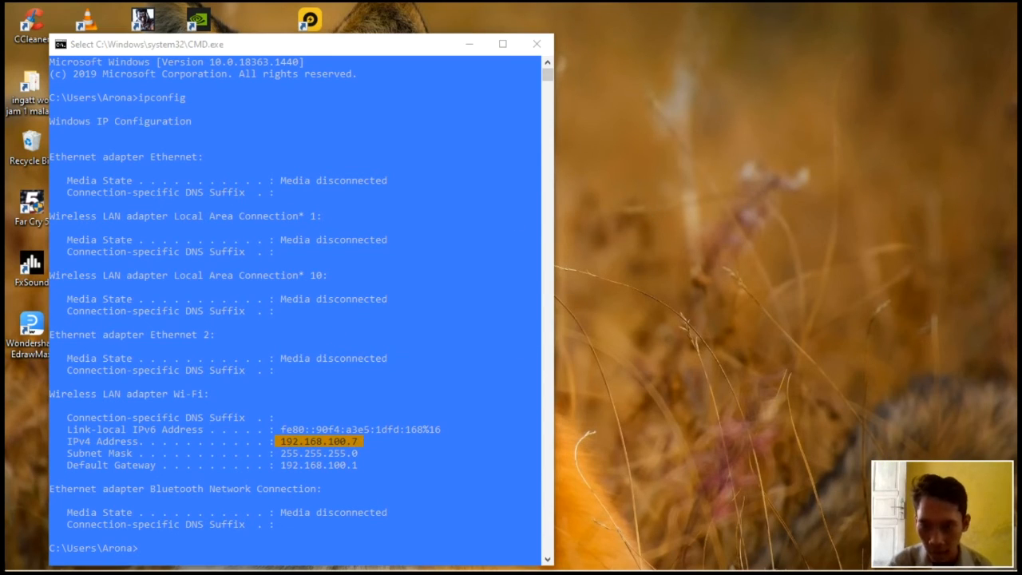
click(470, 46)
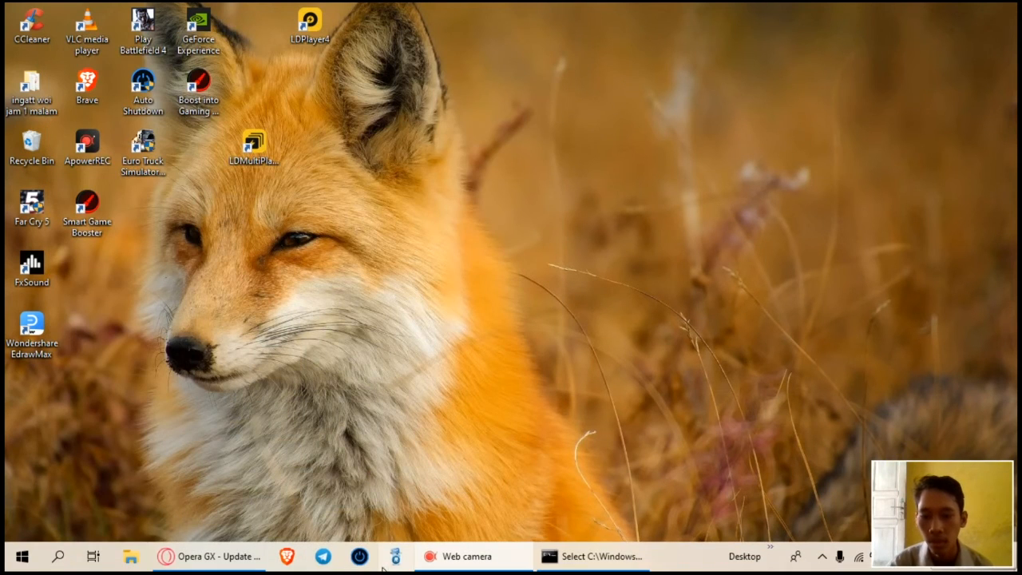
Step: In Opera GX, load the router's login page at 192.168.100.1
mouse_move(209, 557)
click(247, 565)
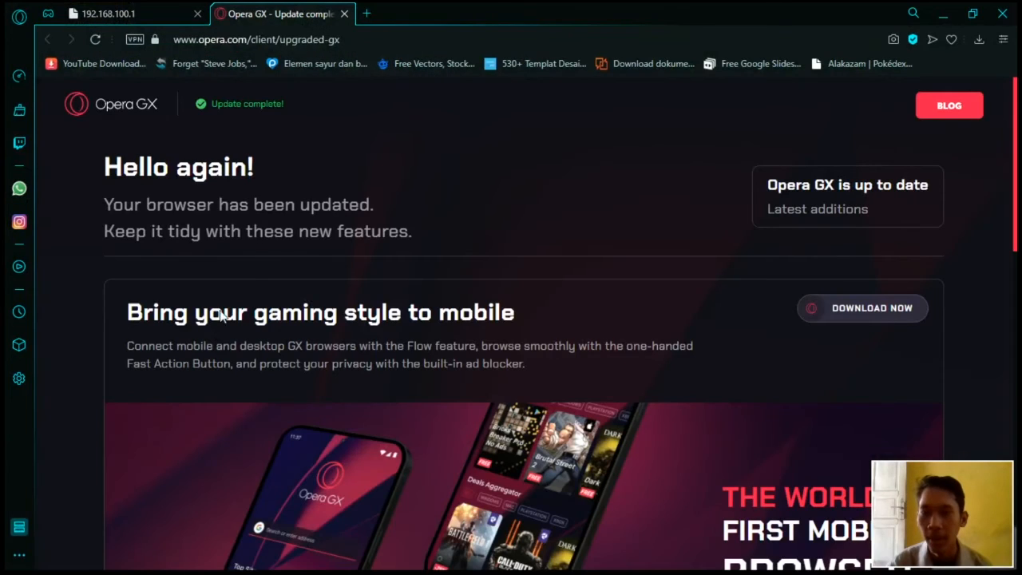
click(316, 39)
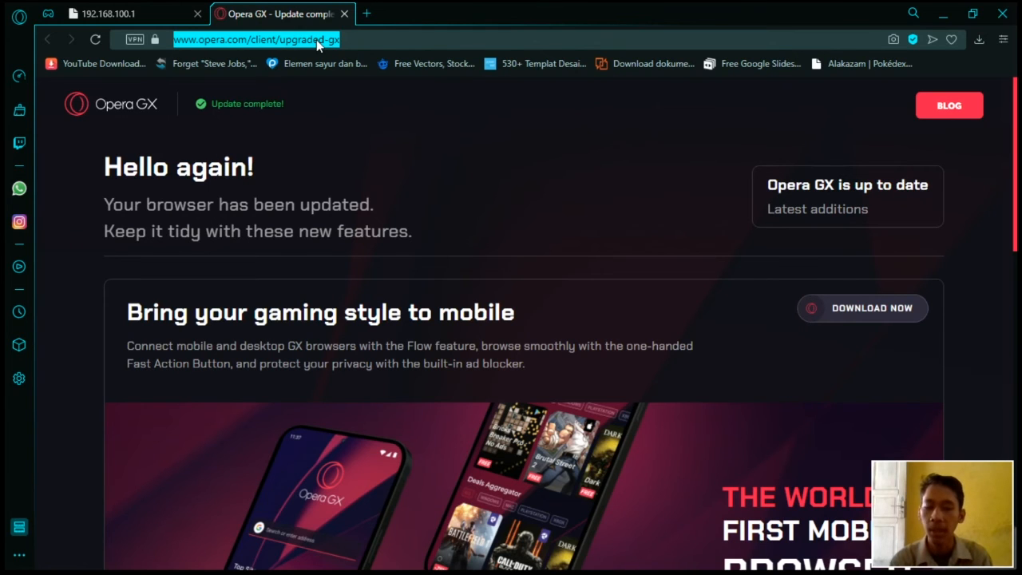
text(19)
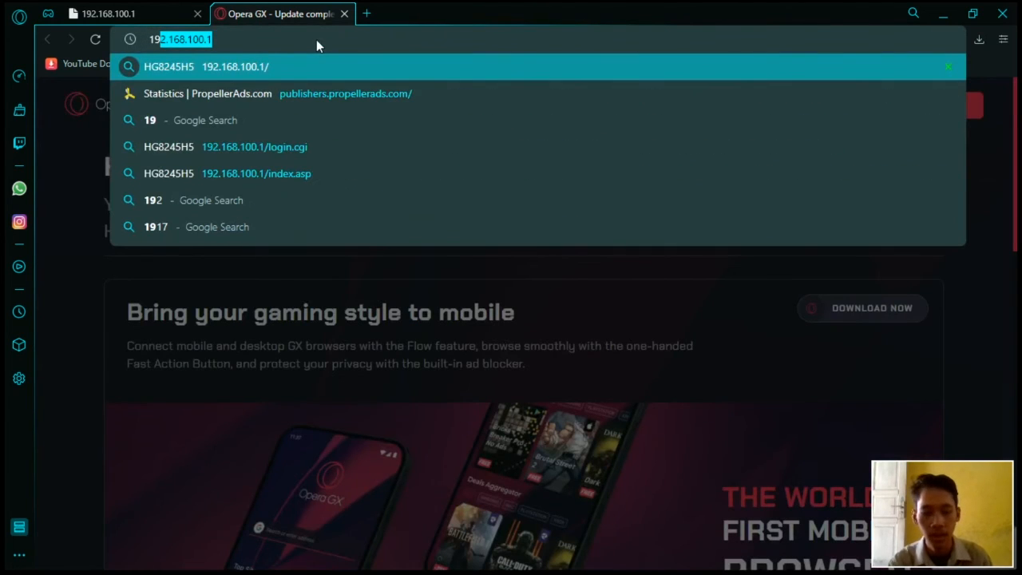
key(Right)
key(Return)
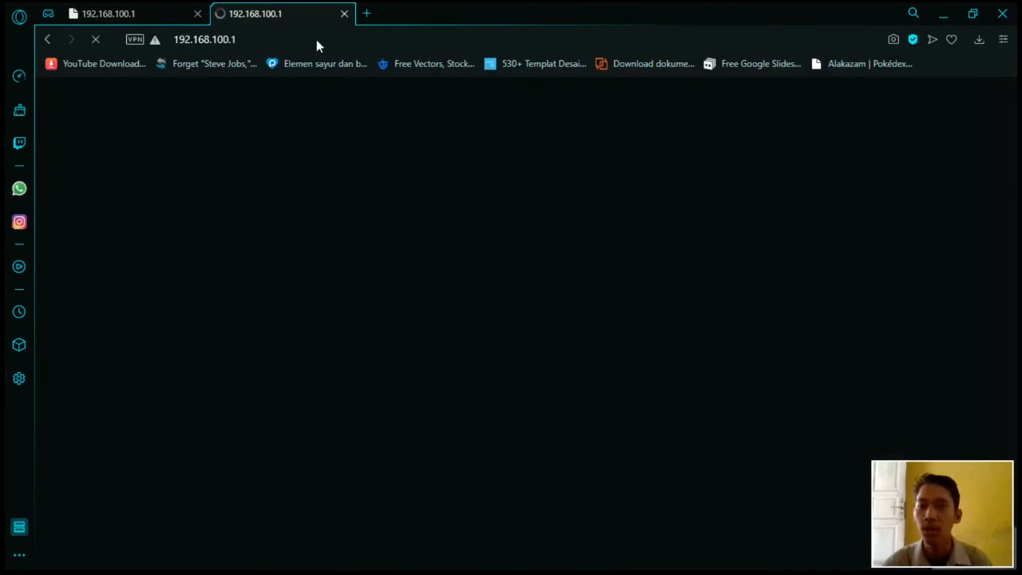
Step: Close the older 192.168.100.1 tab and log in with the administrator user name and password
click(197, 13)
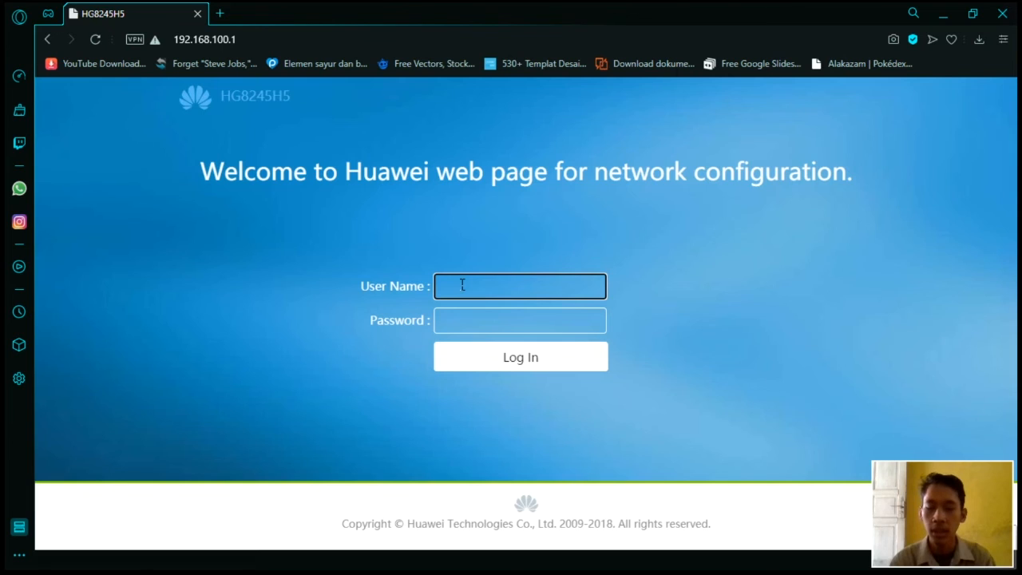
text(ad)
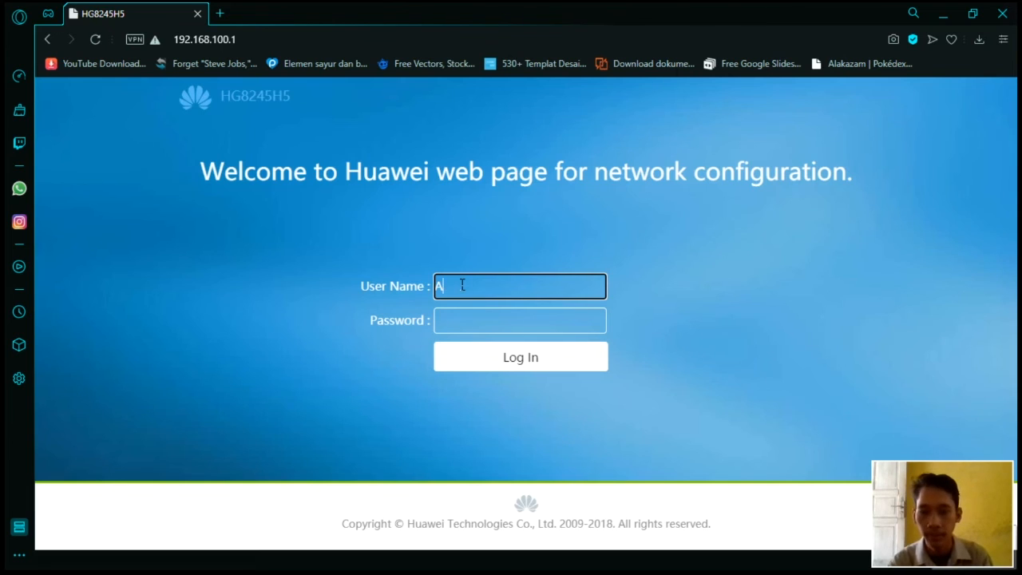
text(dmin)
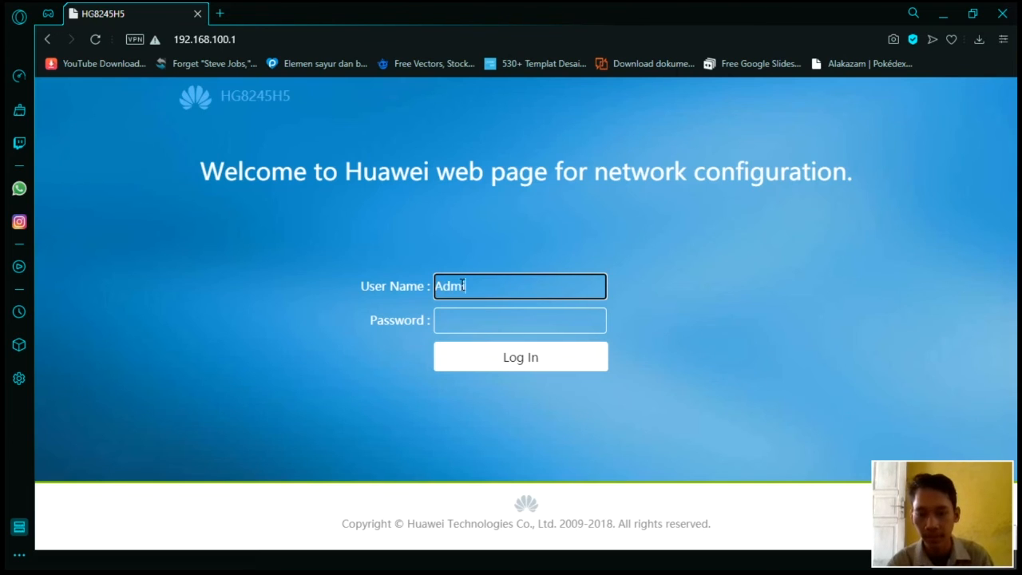
click(467, 324)
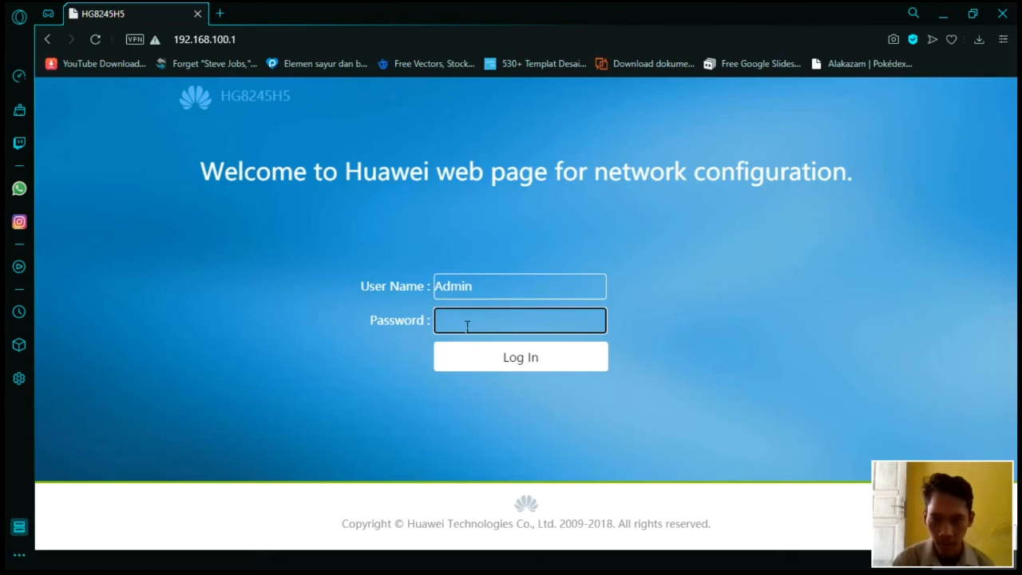
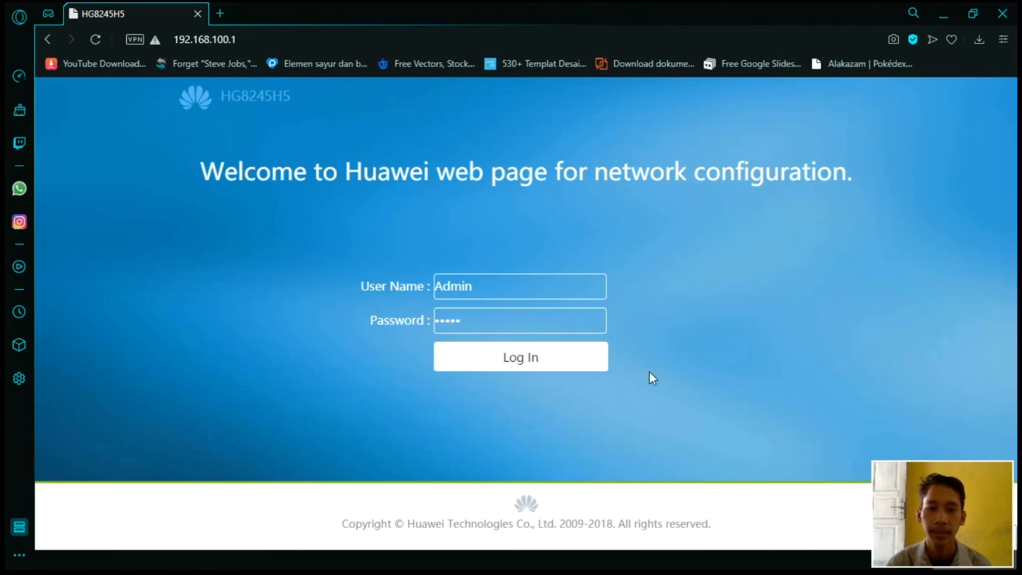
click(556, 357)
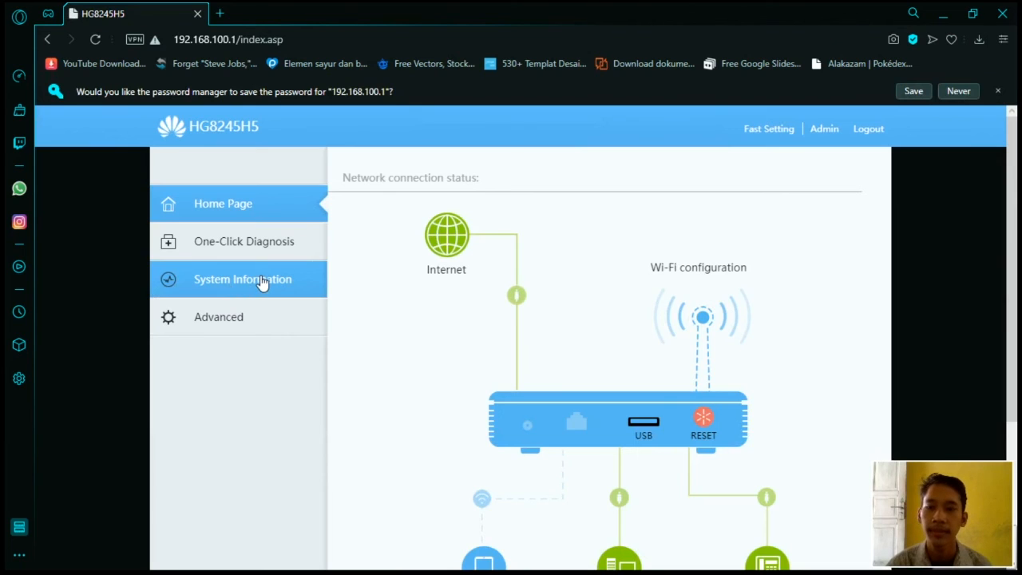
Step: Open System Information and review the Device Information page showing version V5R019C00S105
click(262, 281)
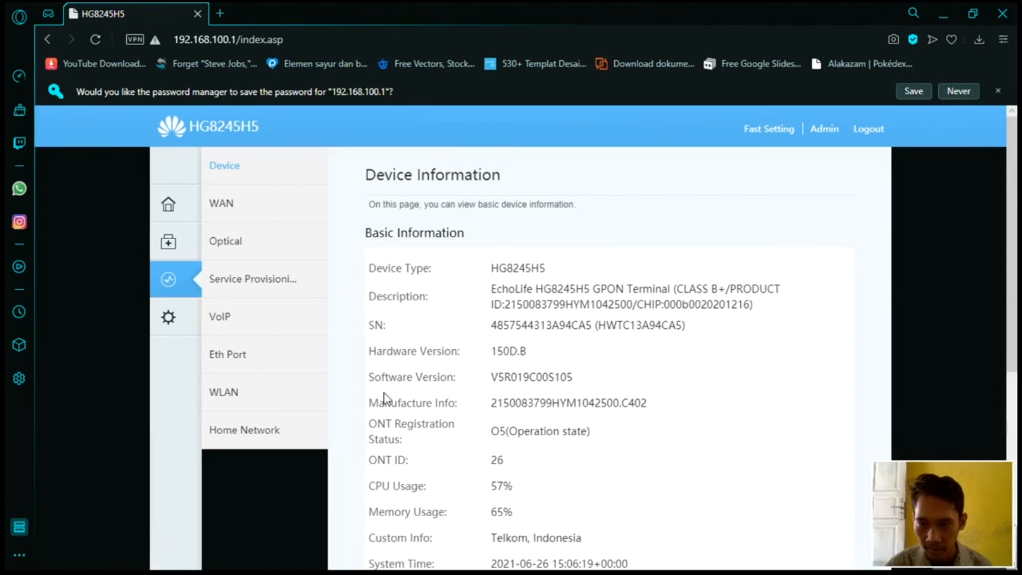
scroll(447, 369, down, 3)
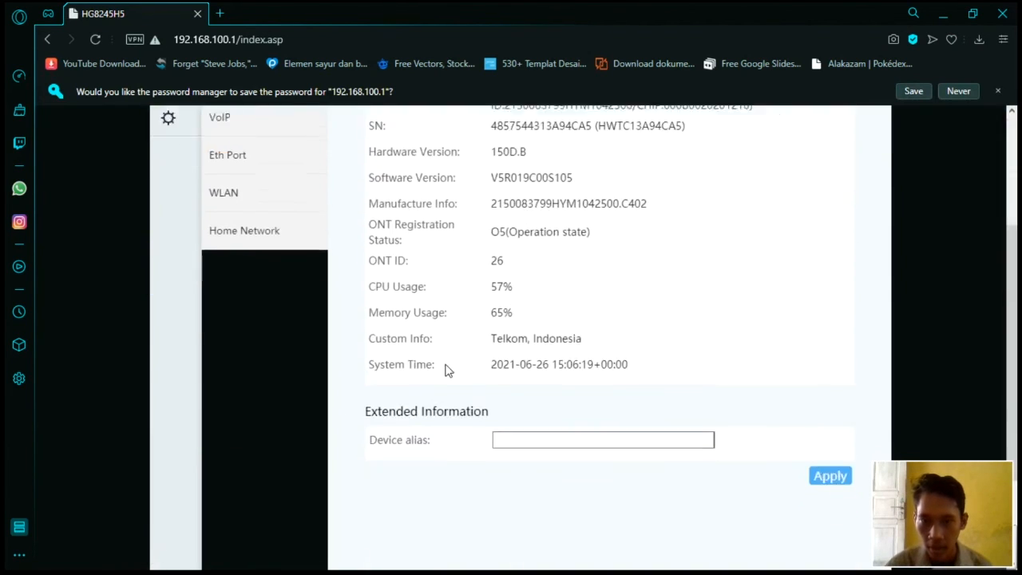
scroll(447, 368, up, 2)
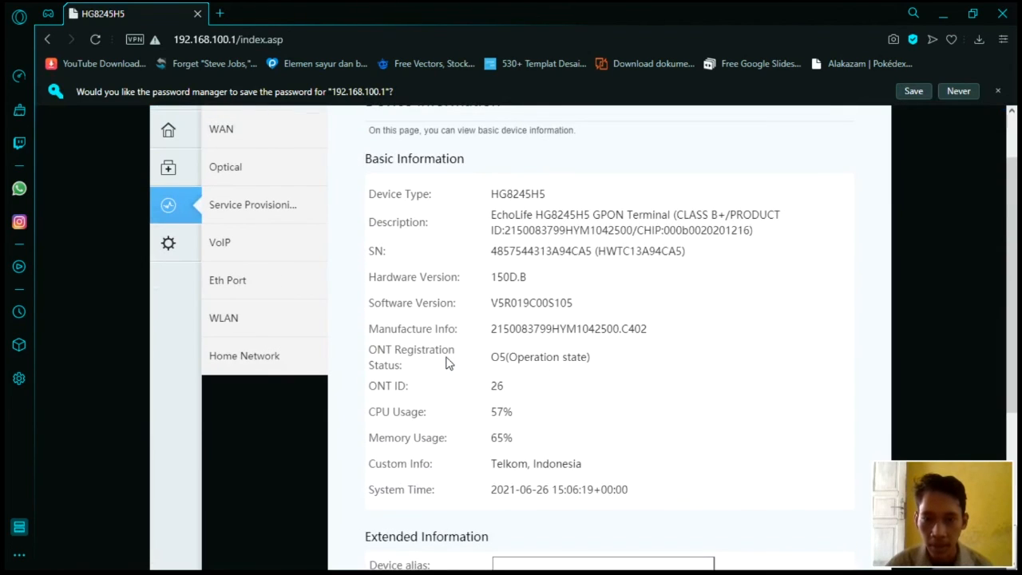
scroll(449, 366, up, 1)
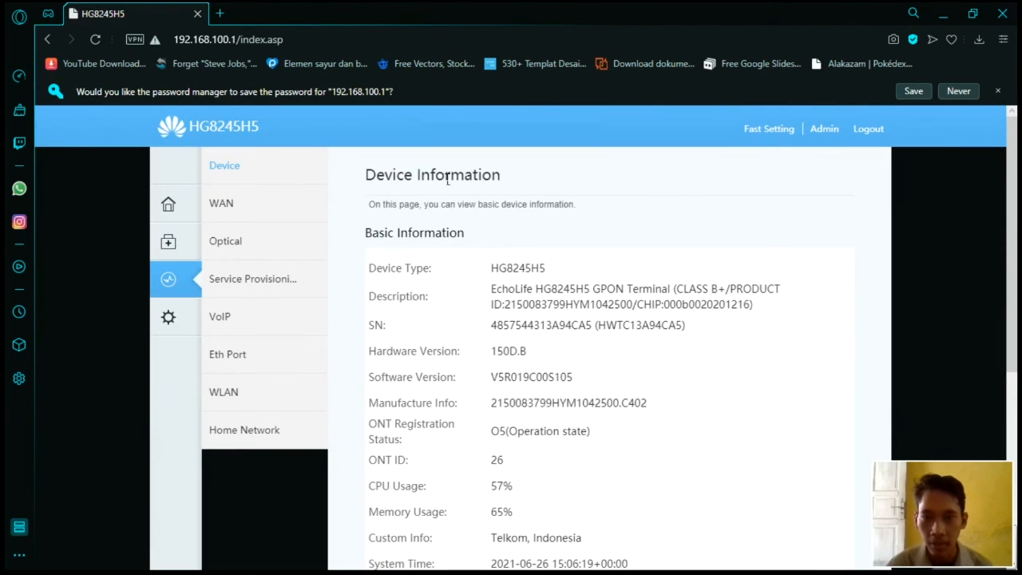
scroll(492, 302, down, 1)
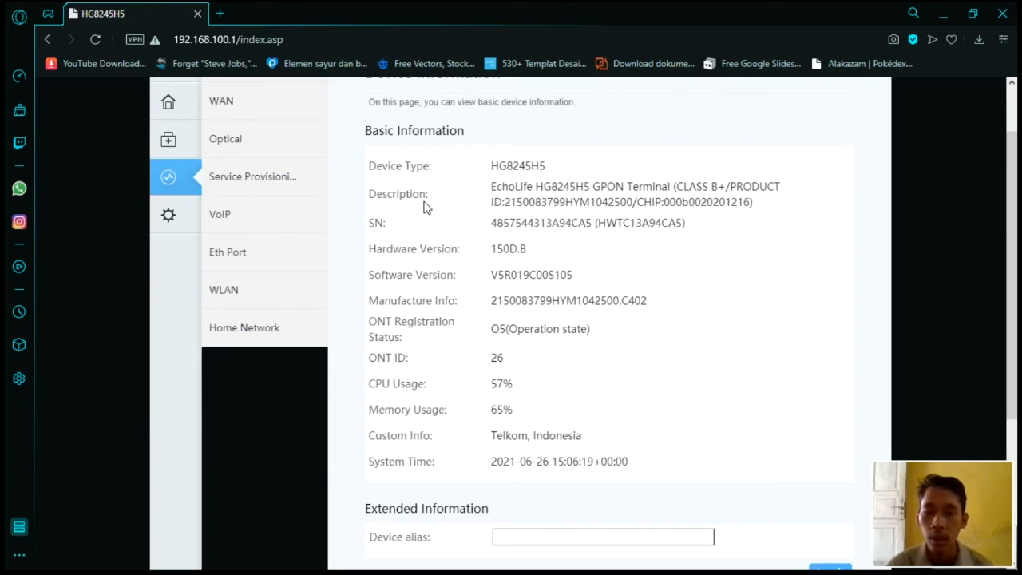
Step: Go to Advanced settings, WLAN, WLAN Basic Configuration page
click(169, 220)
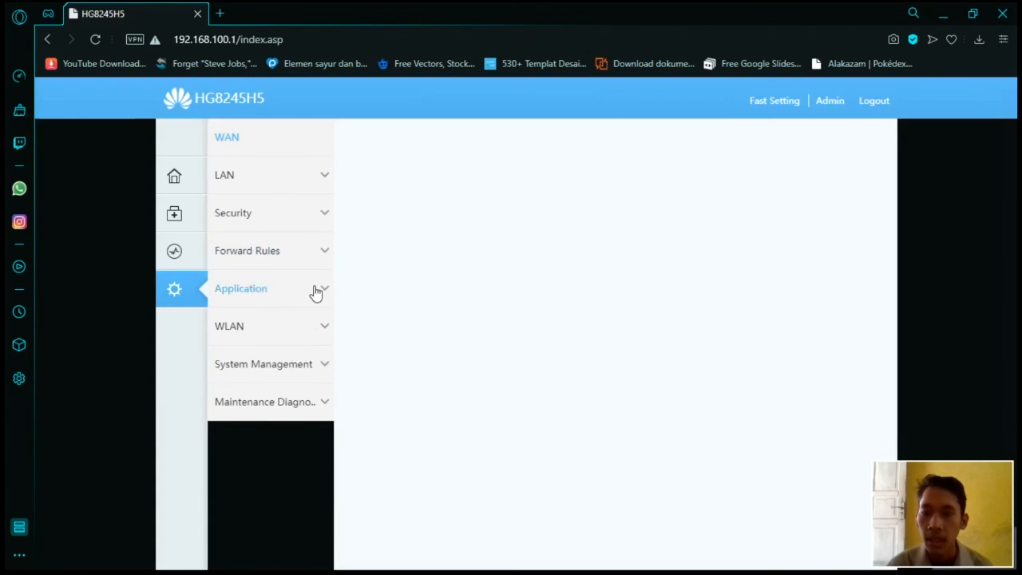
click(303, 334)
click(281, 371)
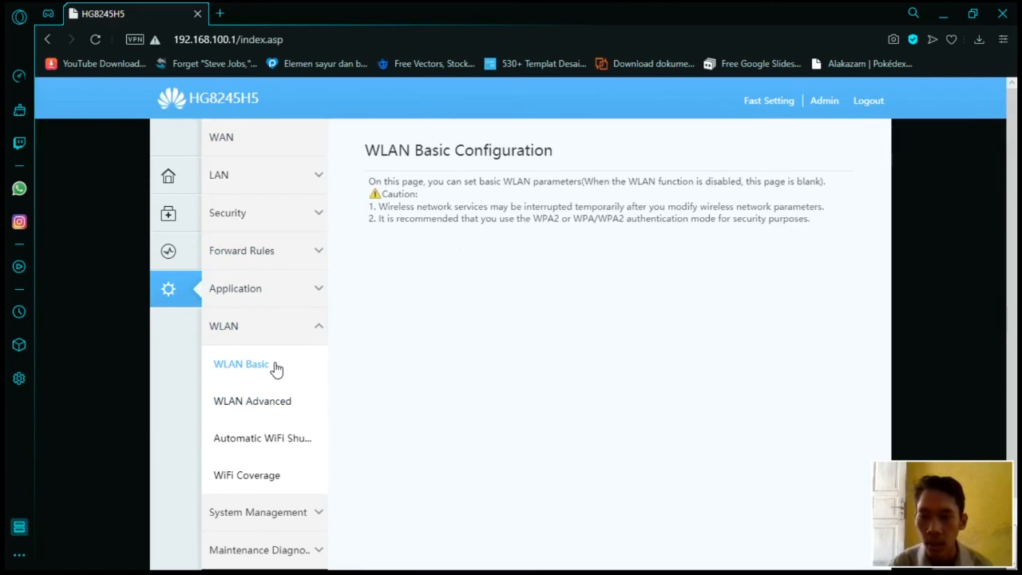
scroll(460, 327, down, 1)
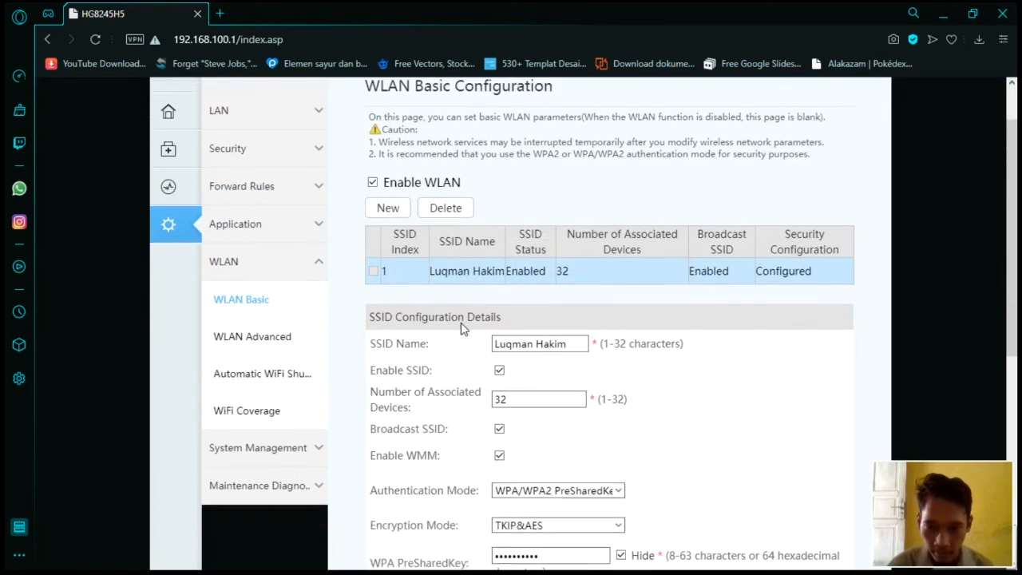
scroll(460, 323, down, 1)
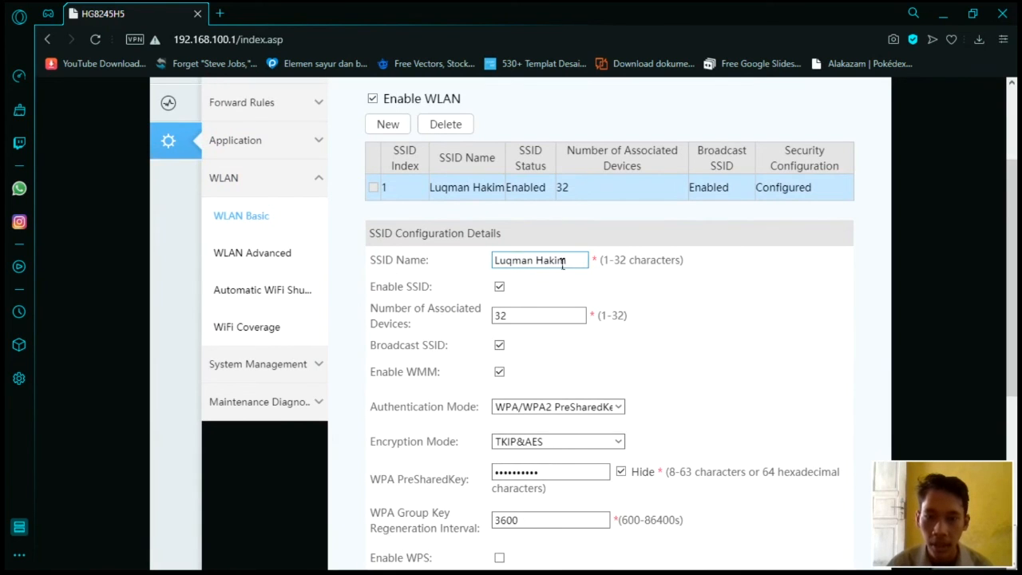
Step: Select the associated-devices value 32 and scroll to the SSID configuration details
double_click(517, 321)
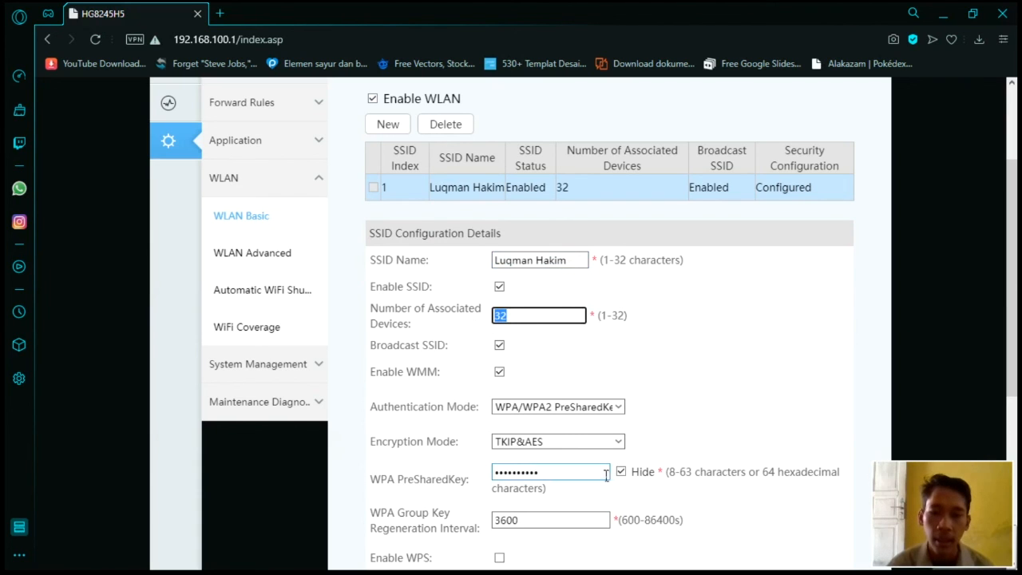
click(716, 404)
scroll(700, 395, down, 1)
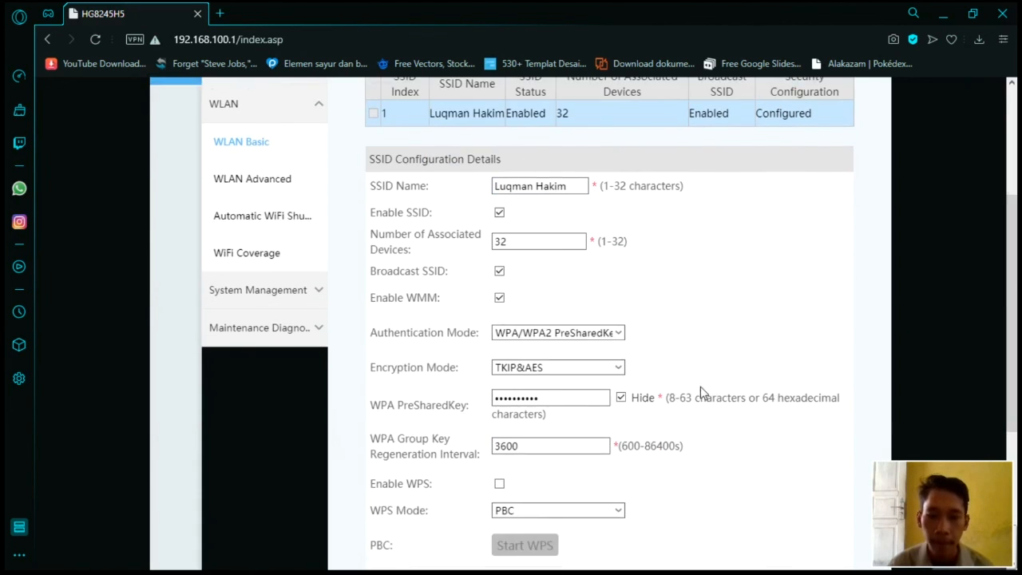
Step: Unhide the WPA PreSharedKey and replace it with a new Wi-Fi password
click(621, 399)
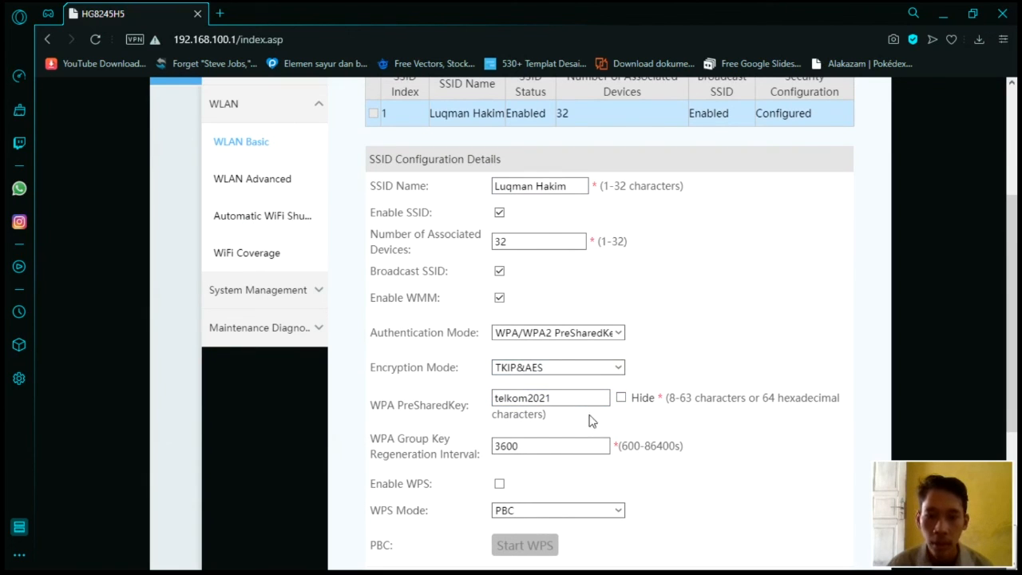
drag(574, 403, 428, 413)
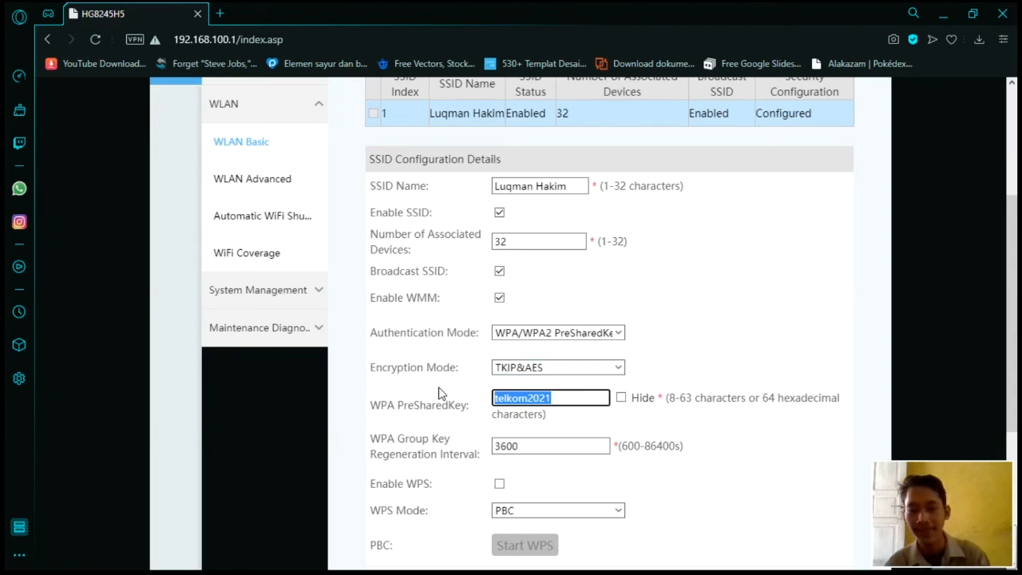
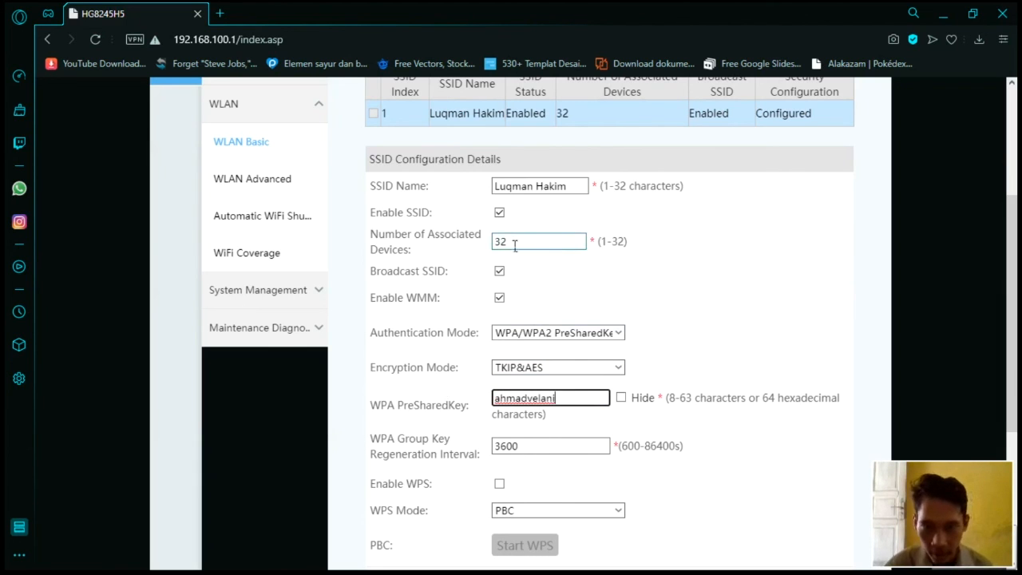
Step: Change Number of Associated Devices from 32 to 2
drag(502, 247, 432, 255)
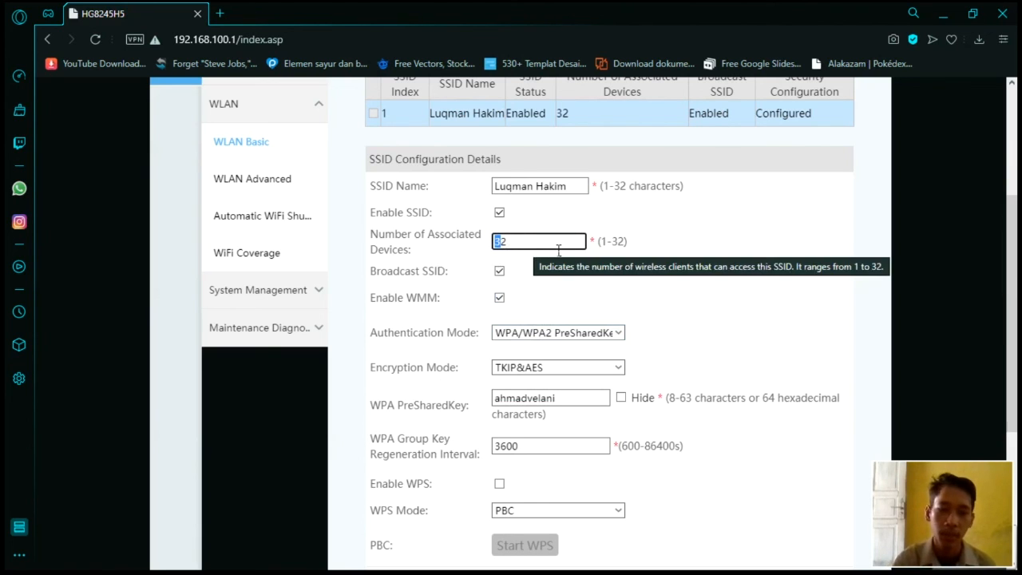
key(BackSpace)
click(633, 279)
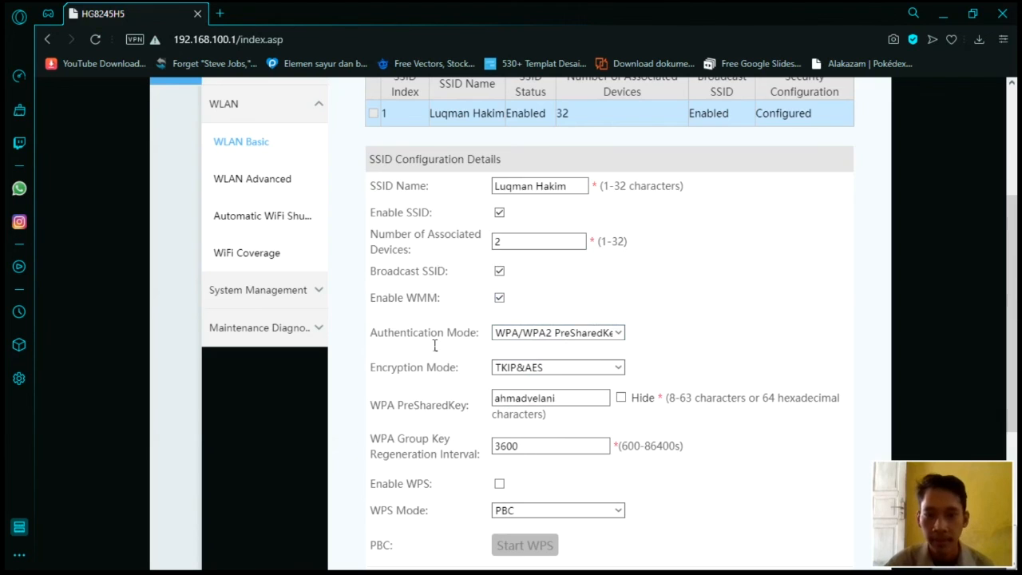
scroll(434, 345, down, 2)
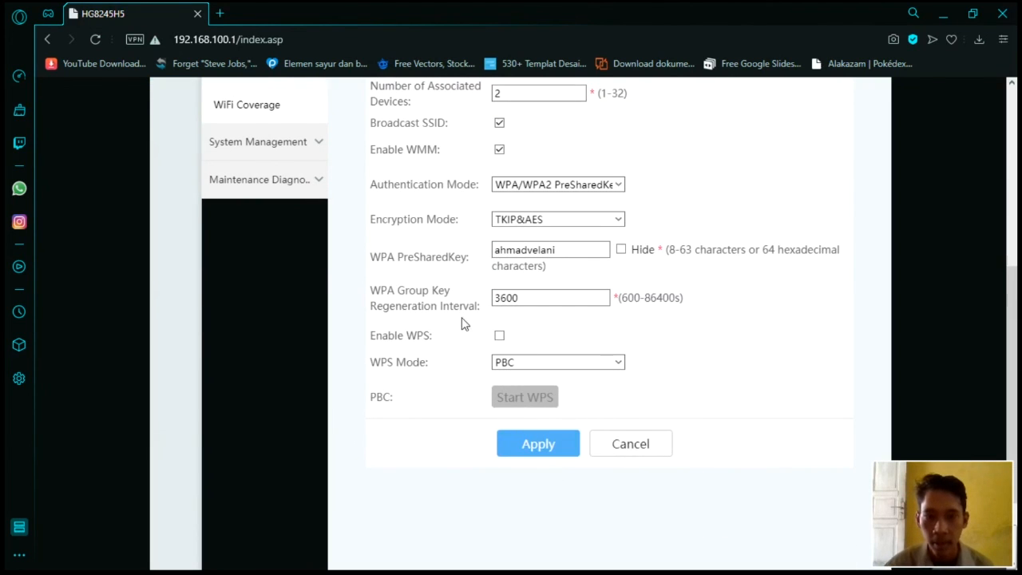
Step: Apply the new WPA key and 2-device limit to the router
scroll(461, 322, up, 1)
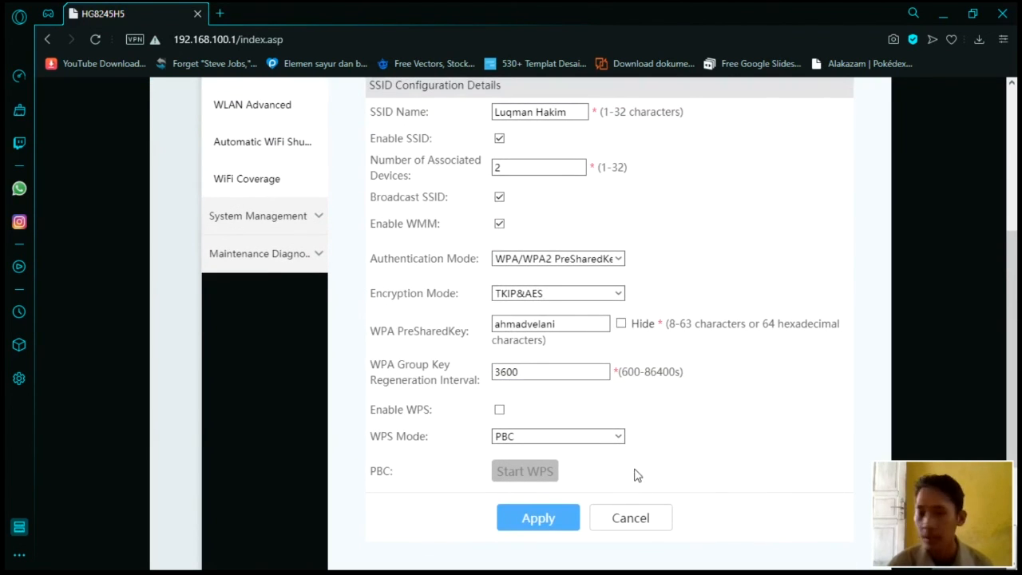
click(541, 515)
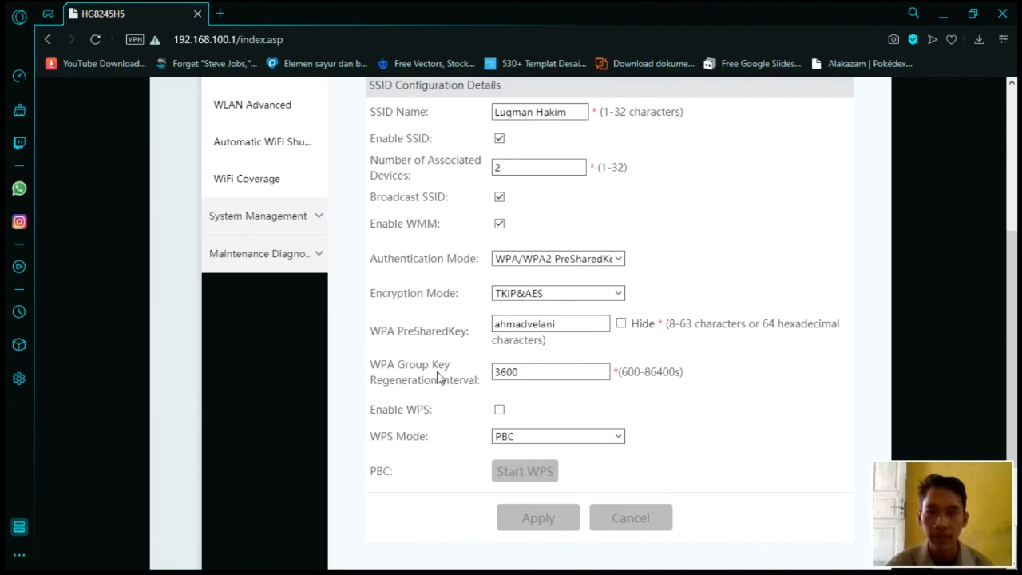
scroll(442, 387, down, 3)
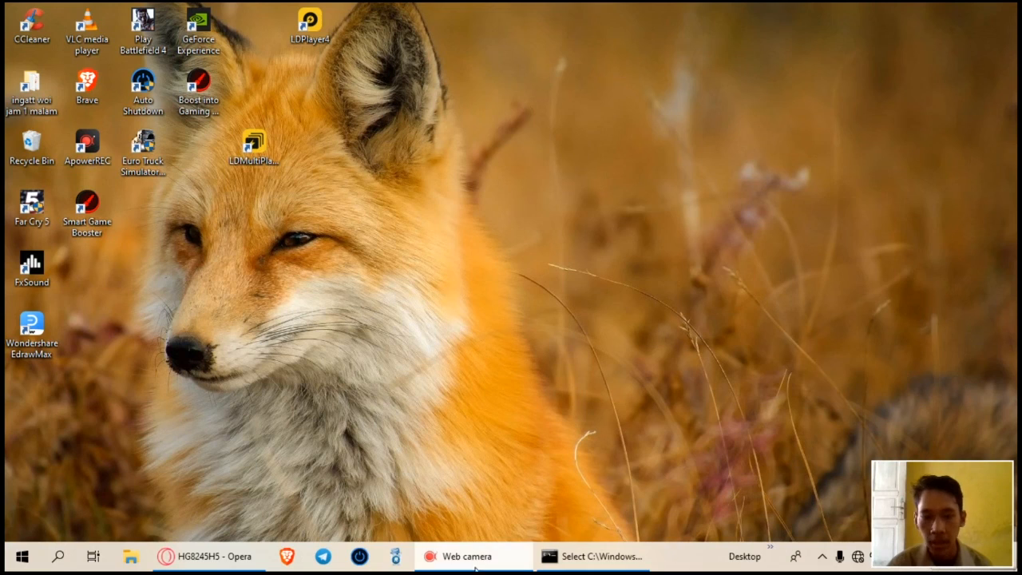
Step: Forget the router's saved Wi-Fi network in the Windows network flyout
click(858, 557)
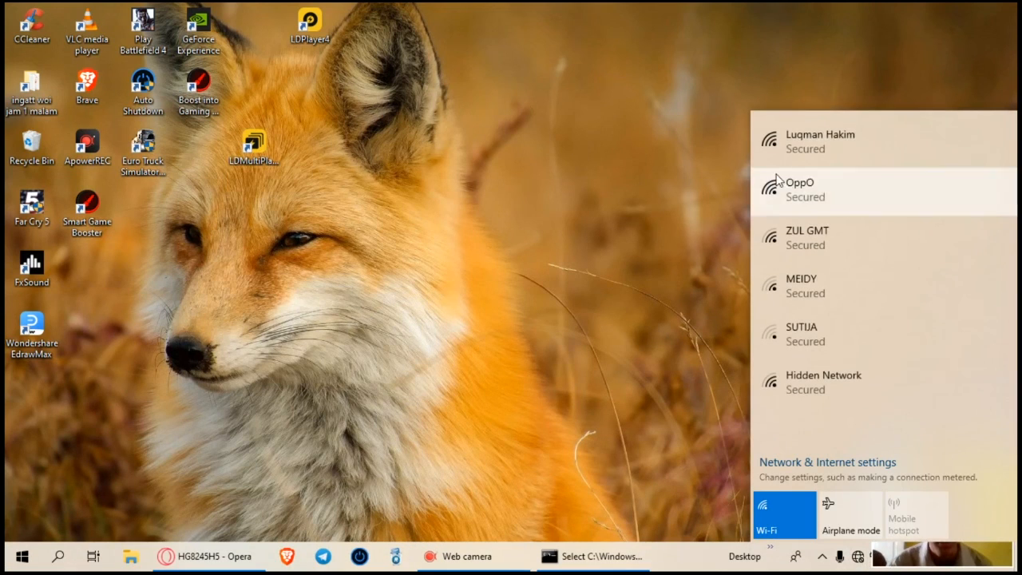
click(784, 154)
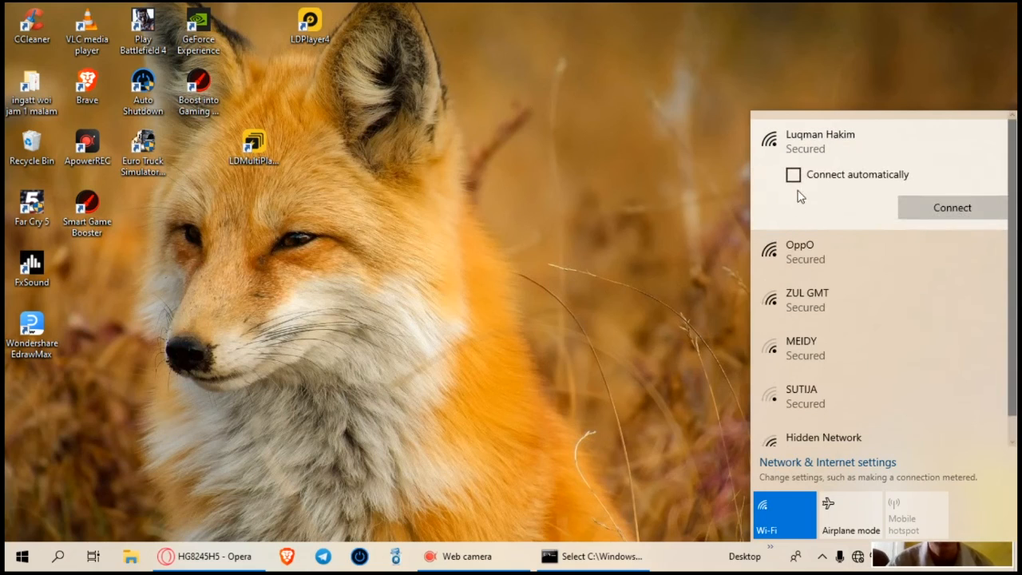
click(940, 217)
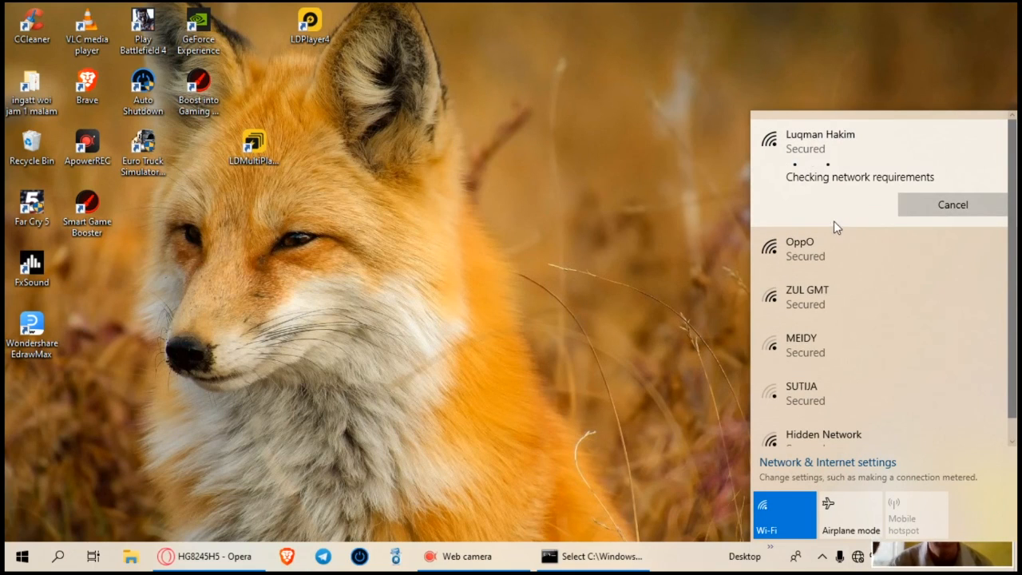
click(921, 203)
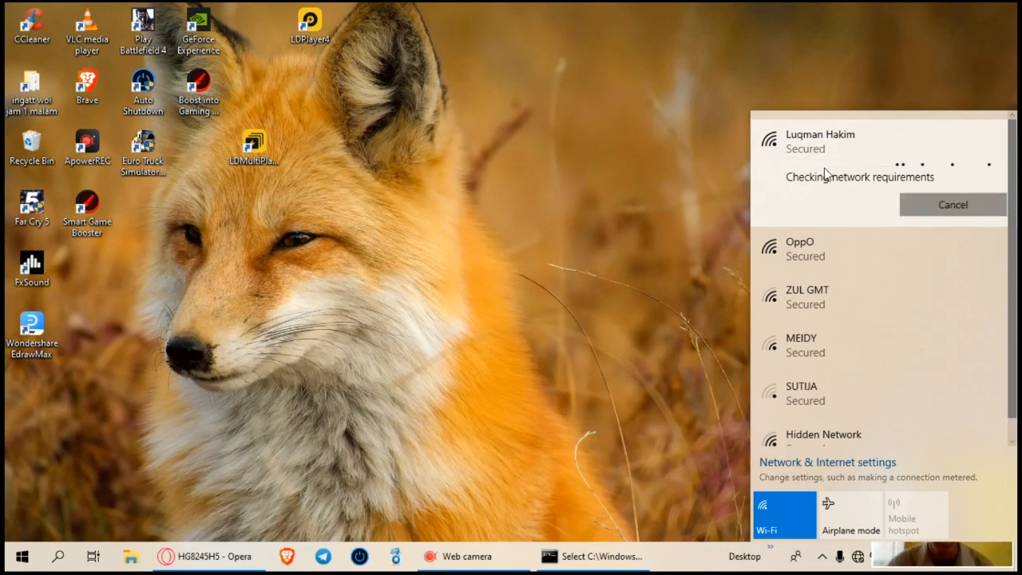
right_click(858, 158)
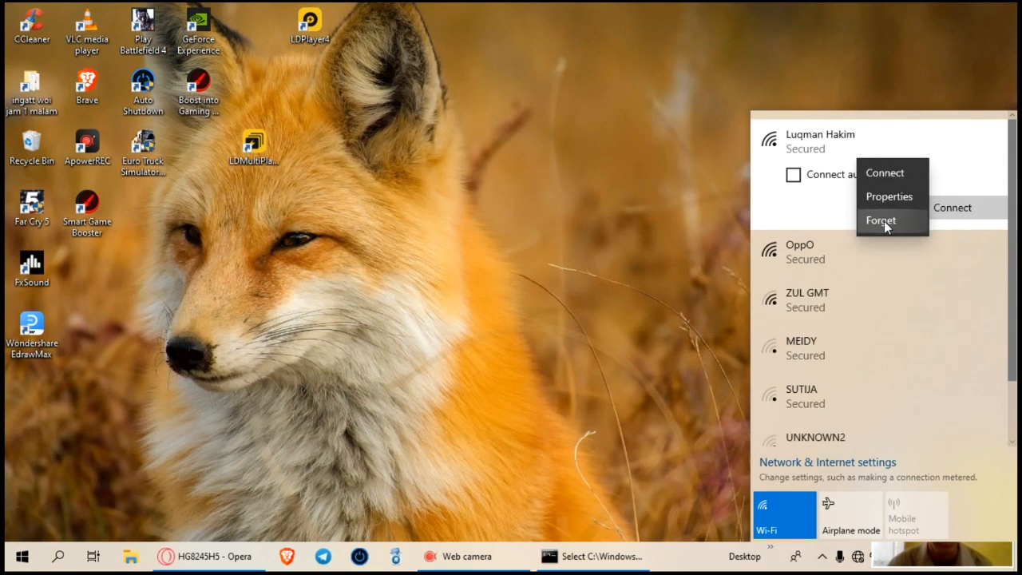
click(883, 220)
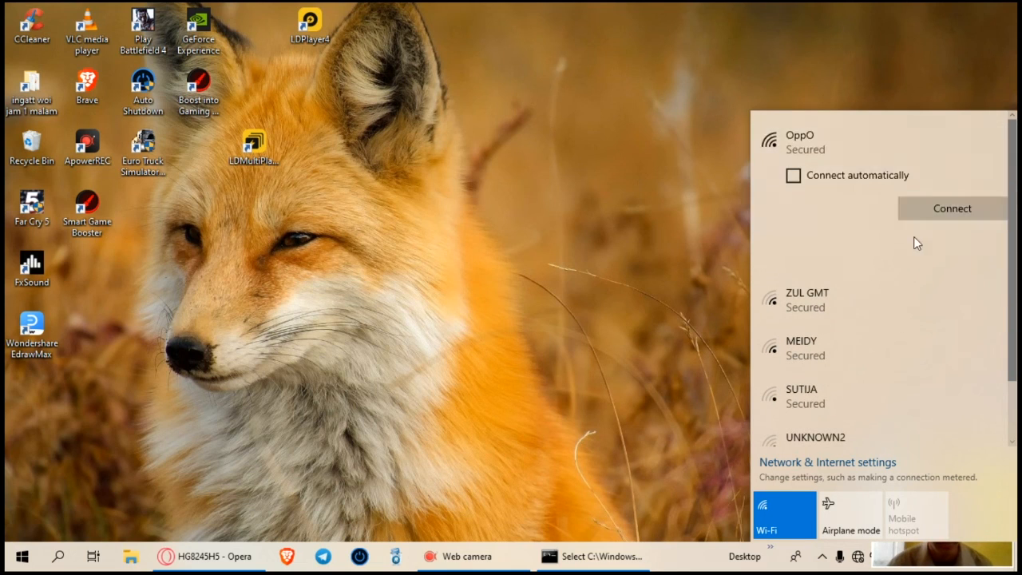
Step: Reconnect to the router's network with the new security key, allow discovery, and close the flyout
click(906, 254)
click(929, 259)
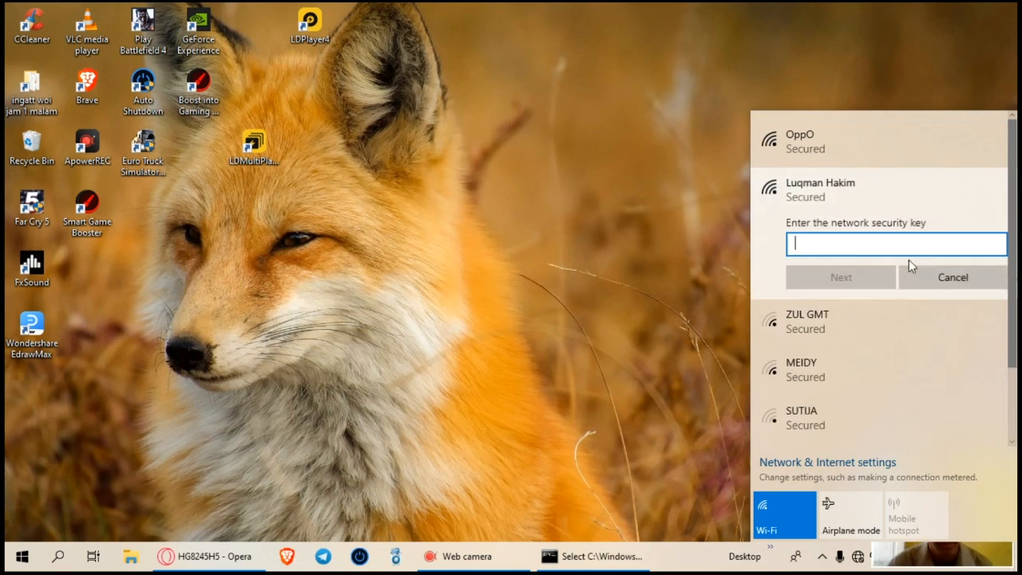
text(•••••)
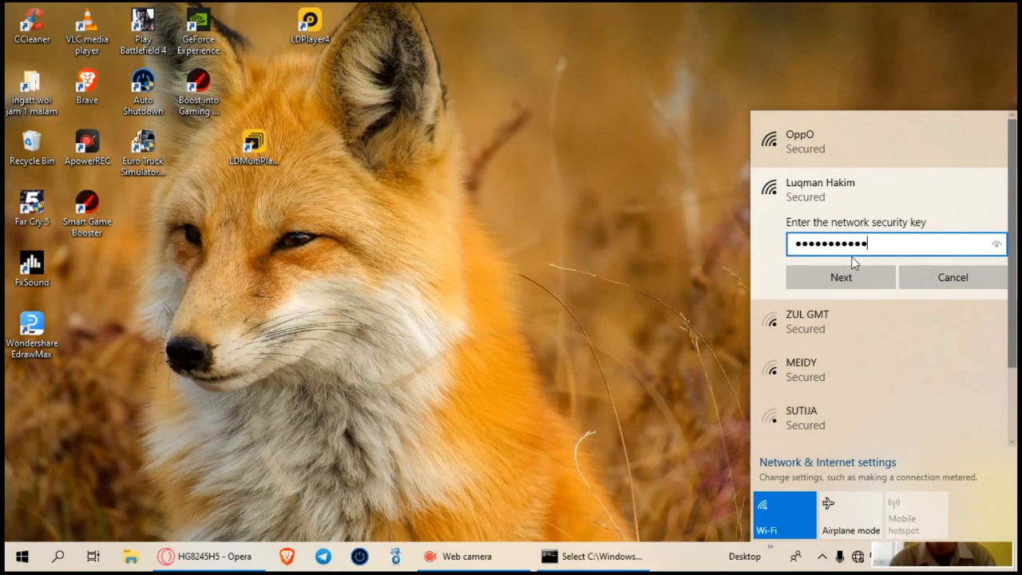
click(842, 277)
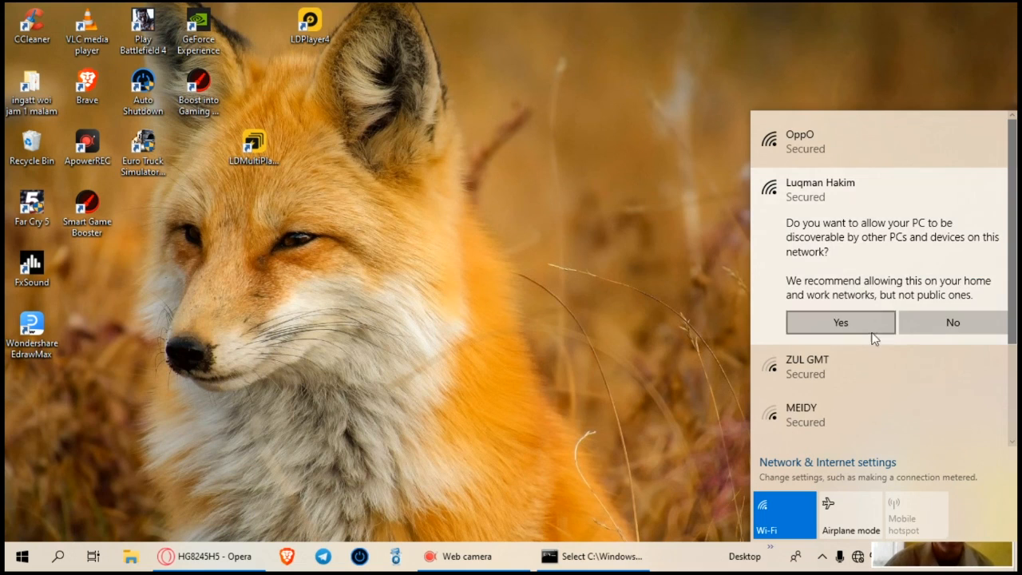
click(868, 327)
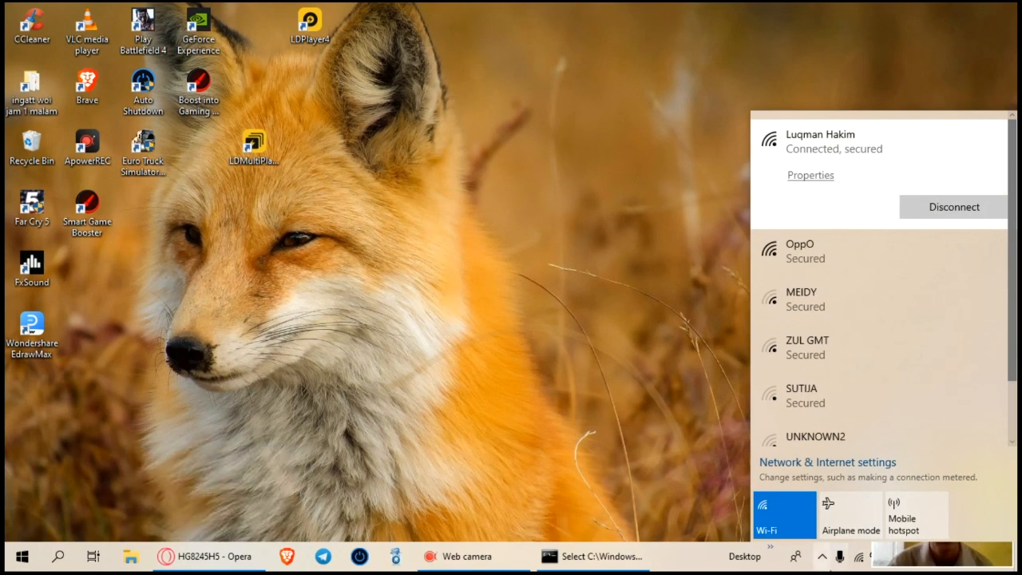
click(653, 227)
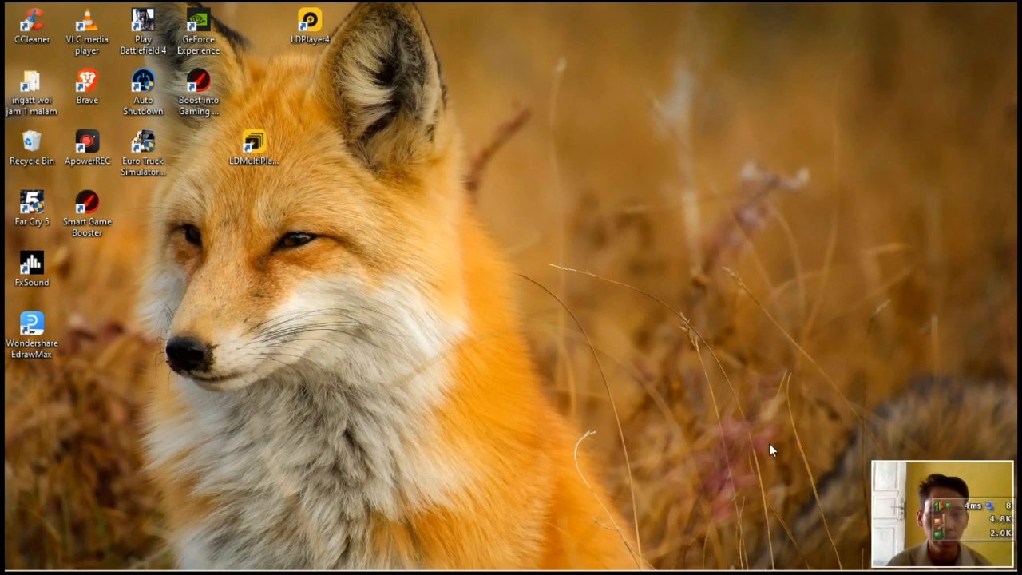